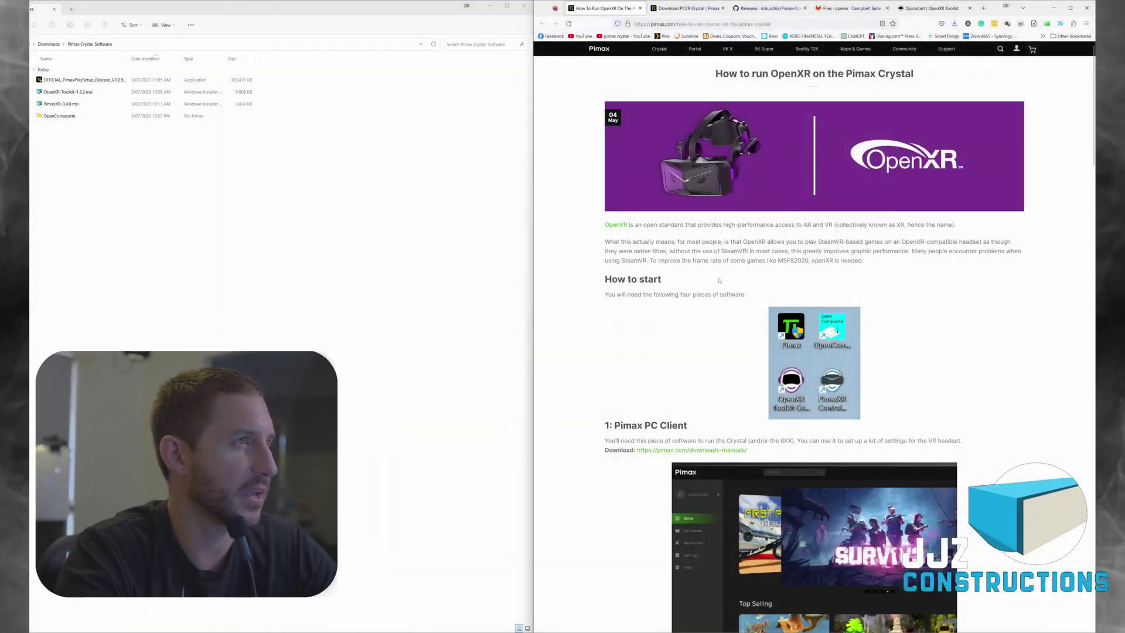
# Find OFFICIAL_PimaxPlaySetup in the downloads folder and launch it
pyautogui.scroll(-1, 1093, 86)
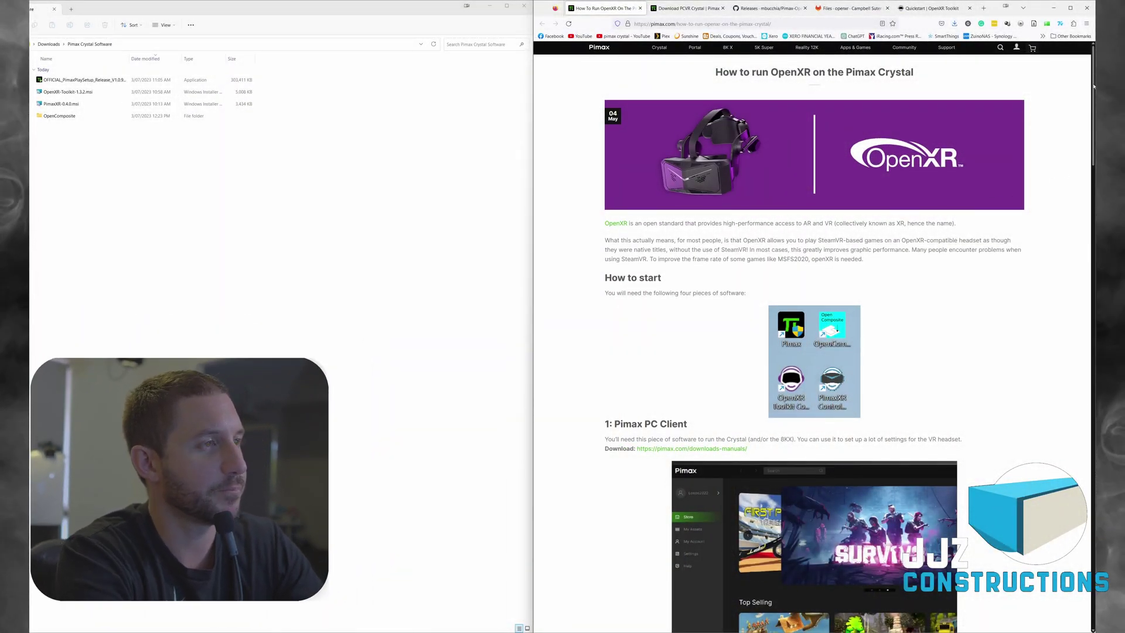
pyautogui.moveTo(1093, 87); pyautogui.dragTo(1073, 311)
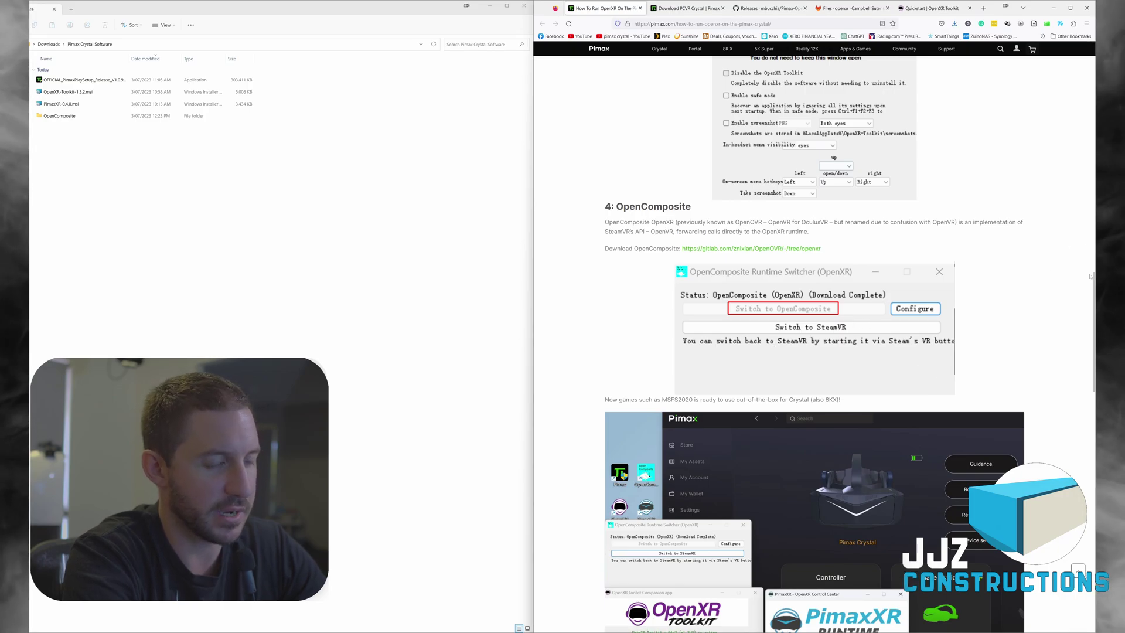
pyautogui.moveTo(1093, 279); pyautogui.dragTo(1076, 59)
pyautogui.click(109, 82)
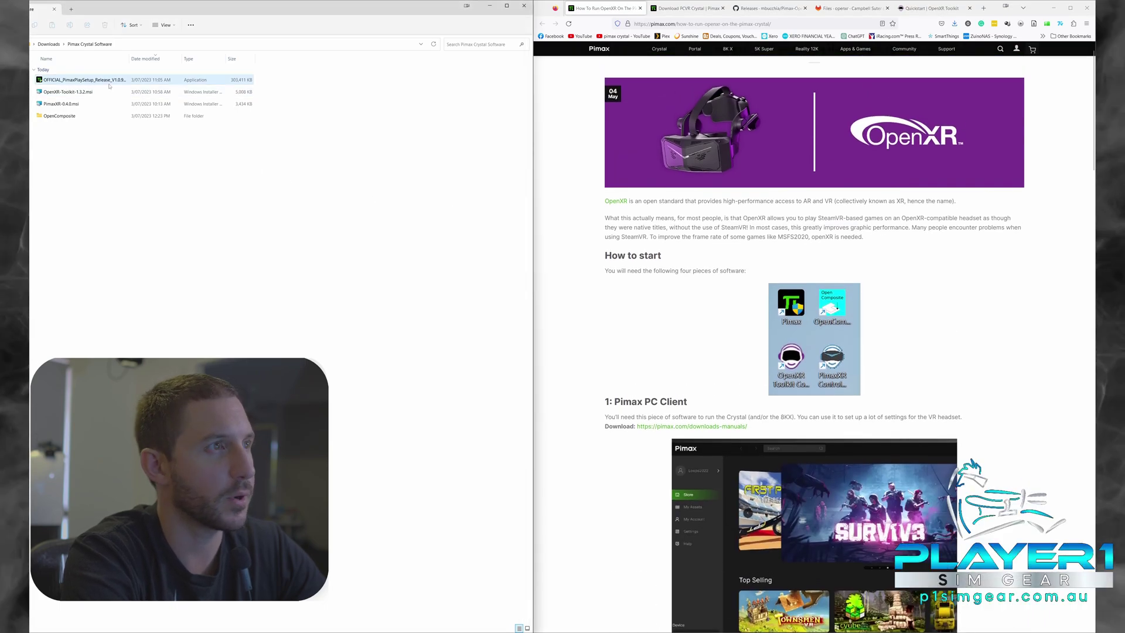
pyautogui.doubleClick(111, 79)
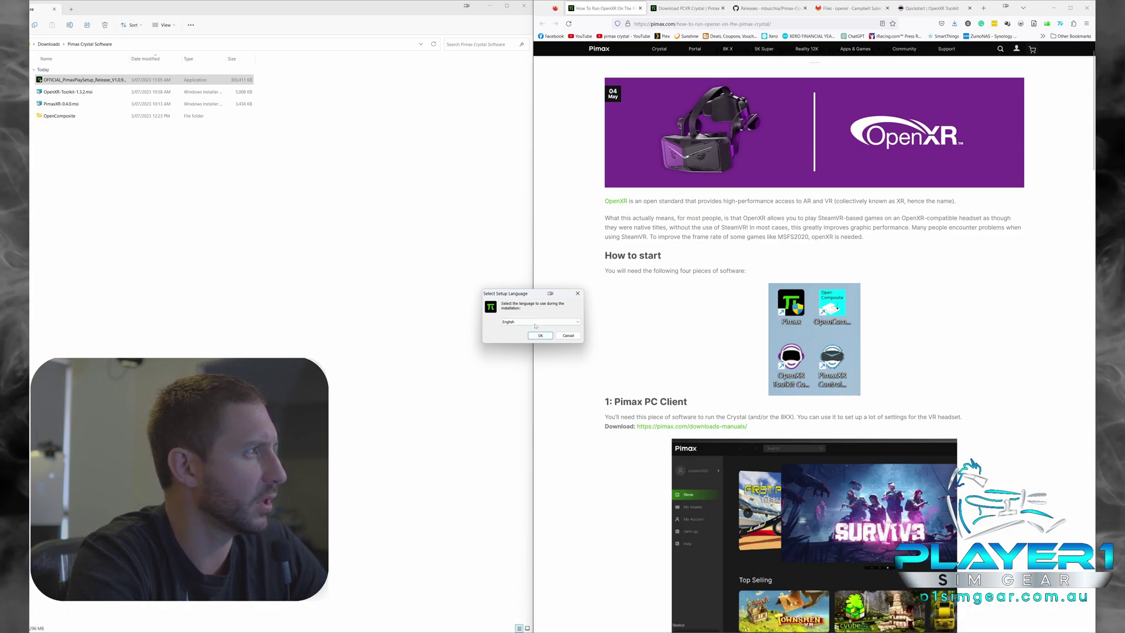
# Install Pimax Play in English with a desktop shortcut, then hide its login window
pyautogui.click(540, 335)
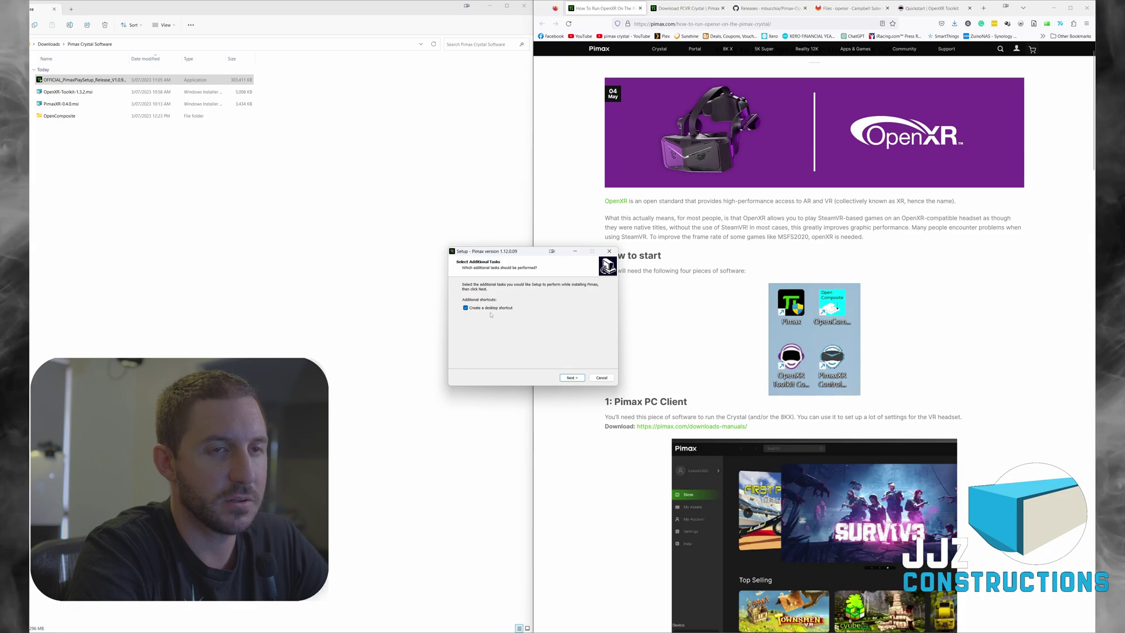
pyautogui.click(570, 378)
pyautogui.click(570, 379)
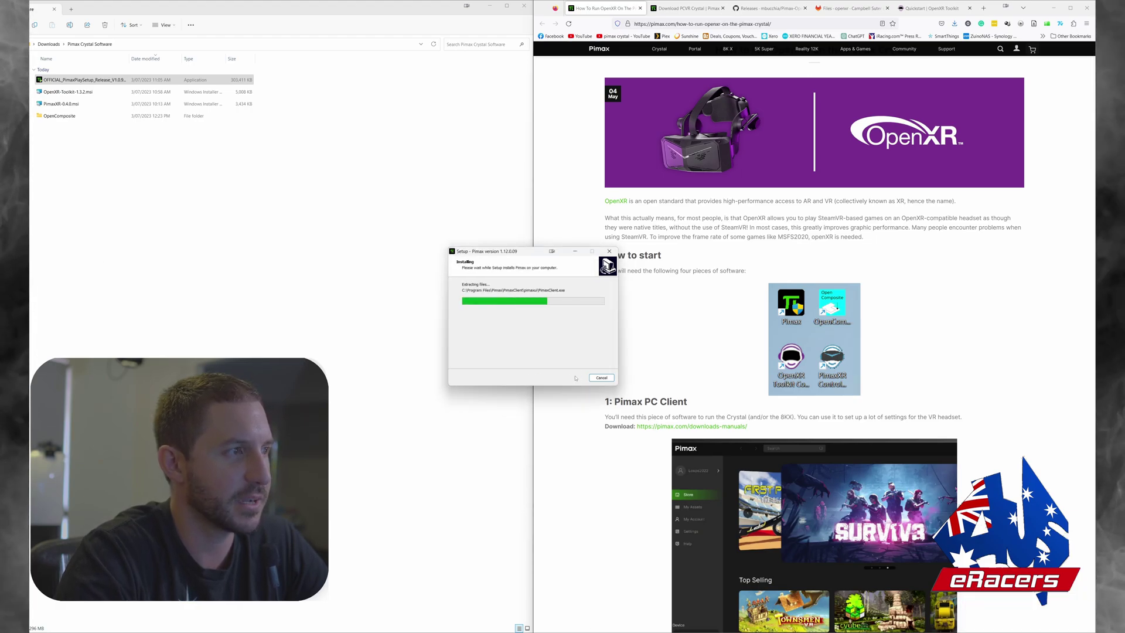
pyautogui.click(571, 378)
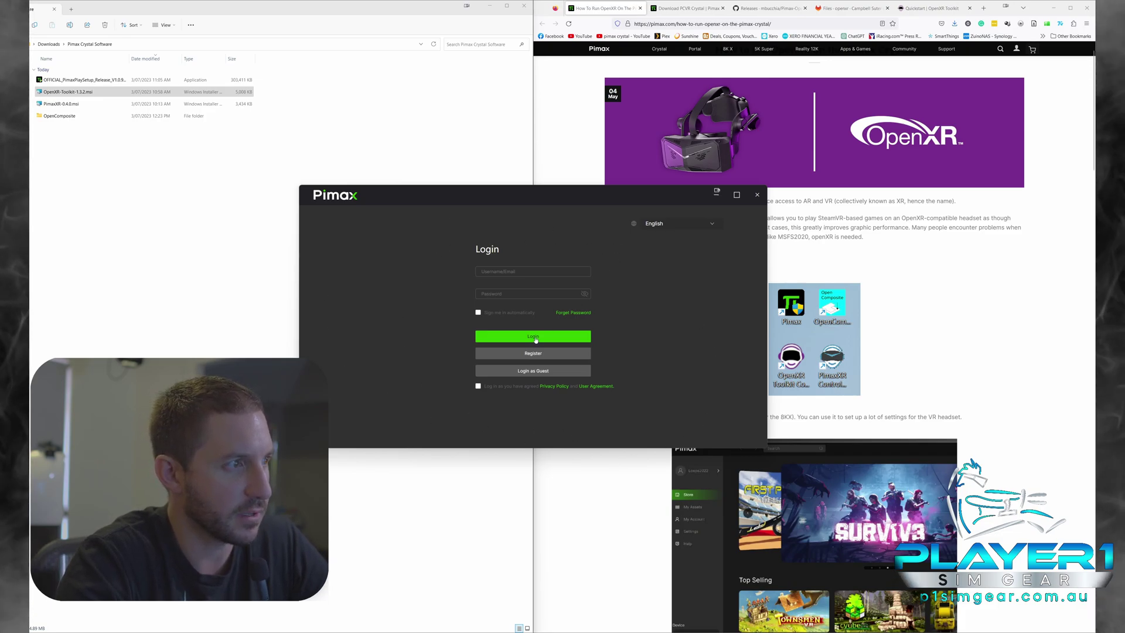
pyautogui.click(716, 196)
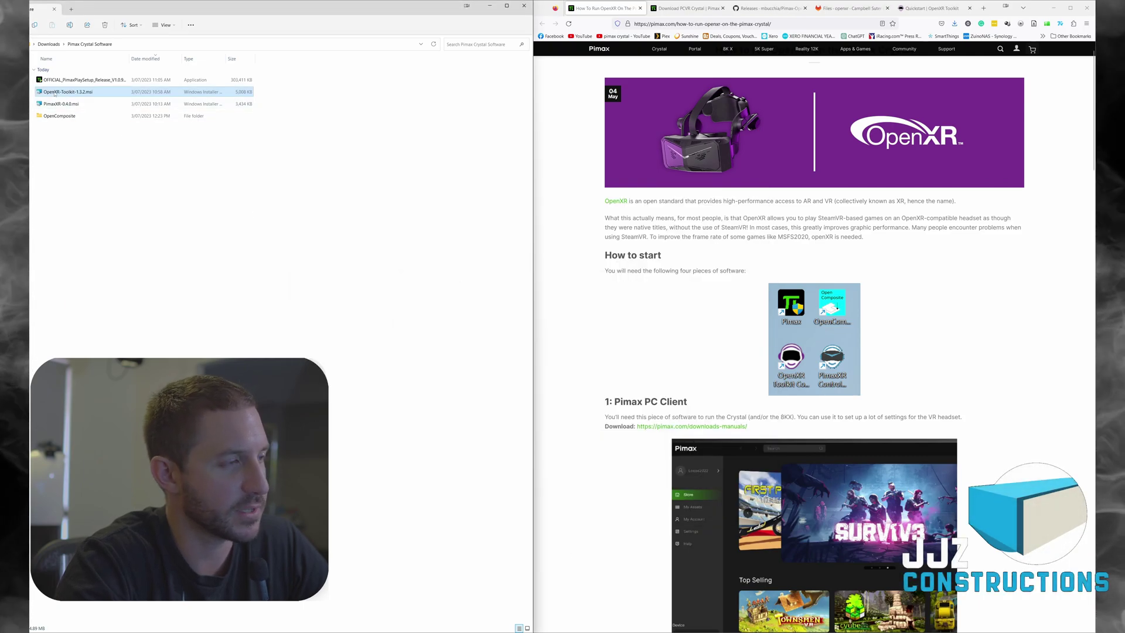
# Agree to the OpenXR Toolkit 1.3.2 licence, run its installation, and close the finished installer
pyautogui.click(577, 383)
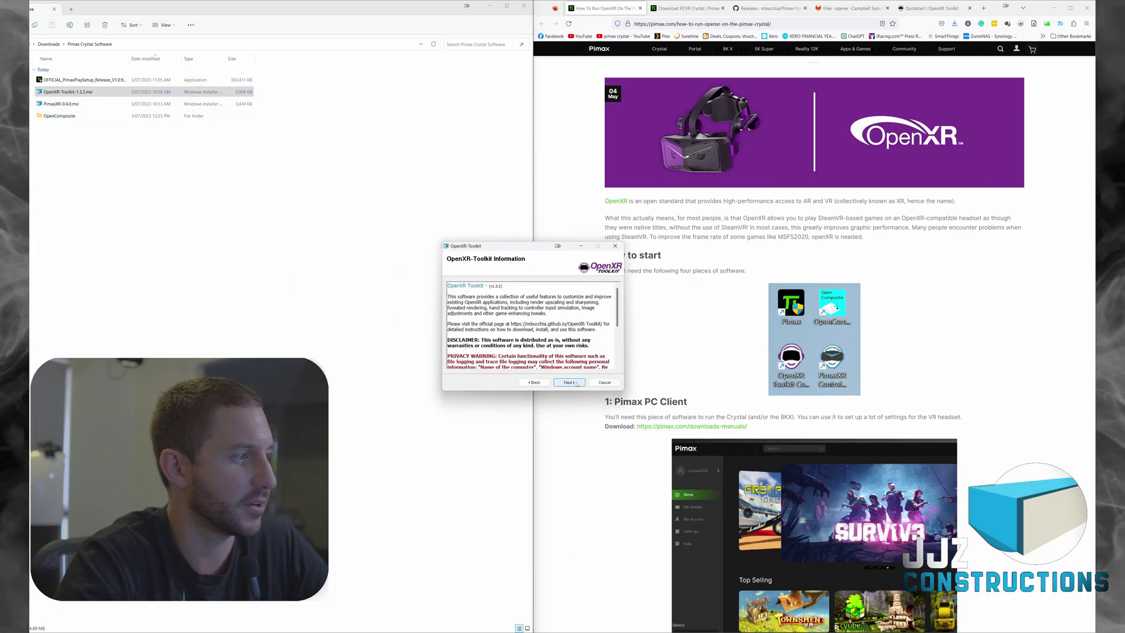
pyautogui.click(571, 382)
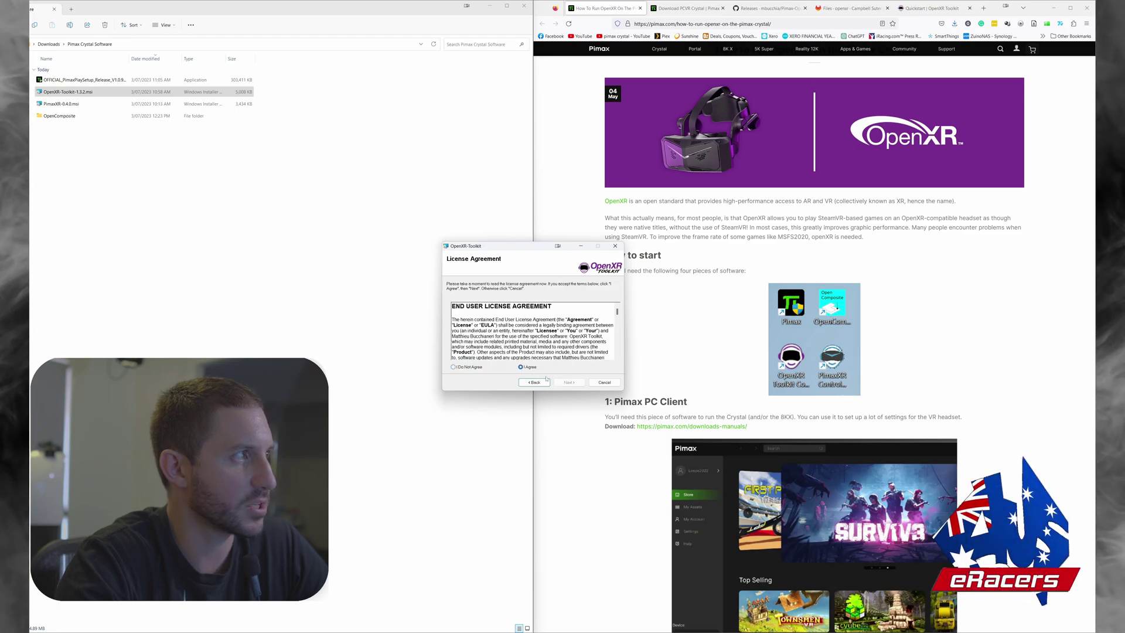
pyautogui.click(567, 382)
pyautogui.click(567, 383)
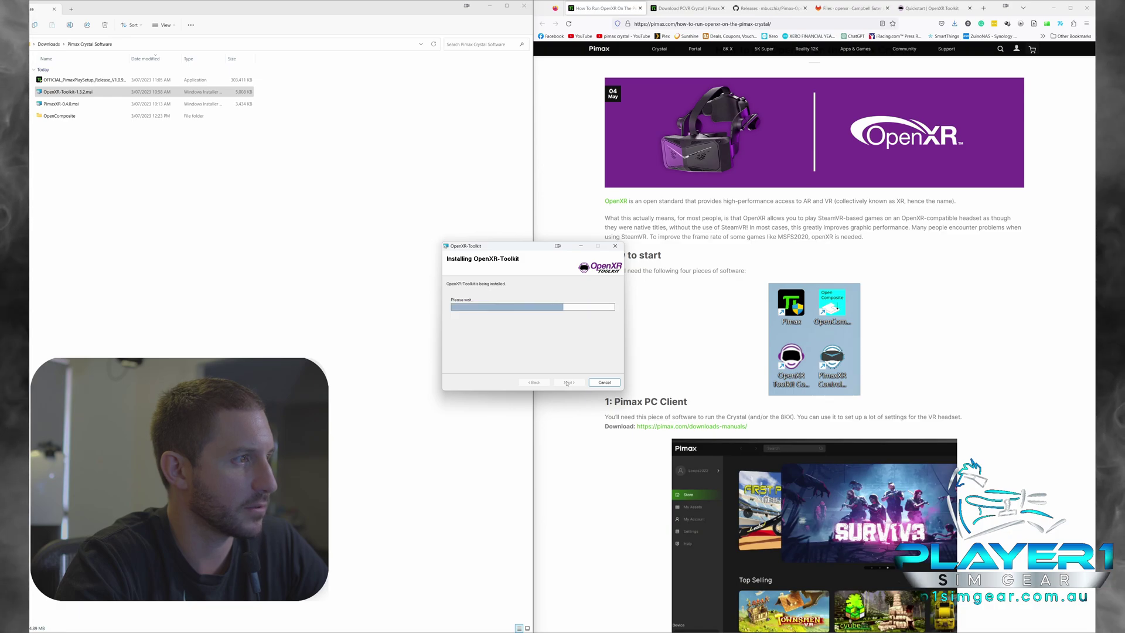
pyautogui.click(567, 382)
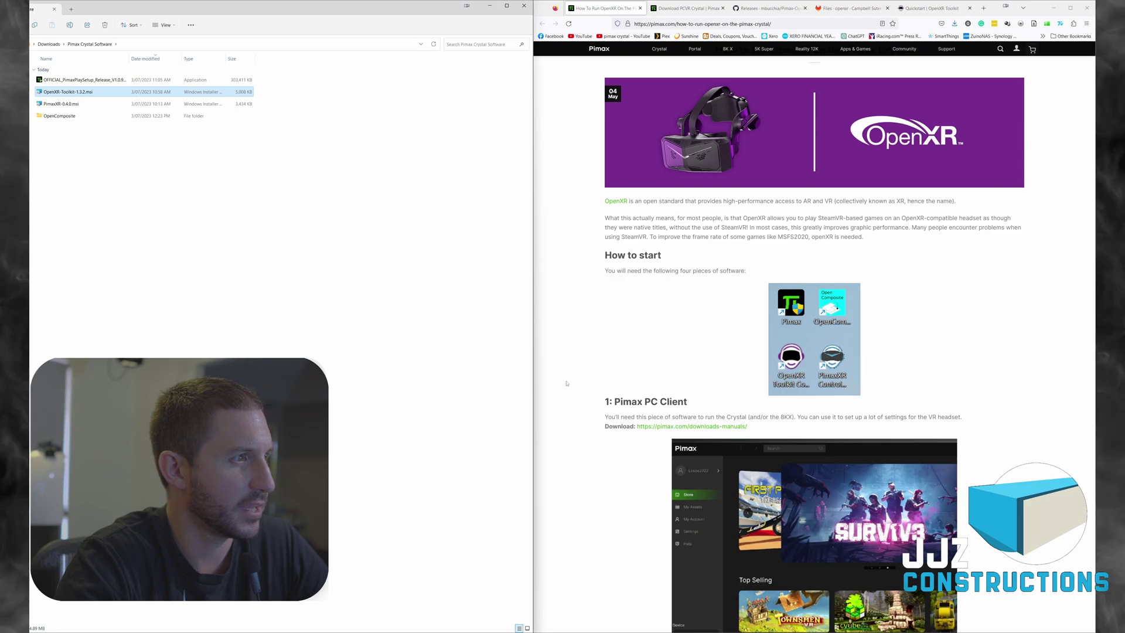
# Run PimaxXR-0.4.0.msi, accept its licence, allow anonymous telemetry, and close when done
pyautogui.doubleClick(61, 103)
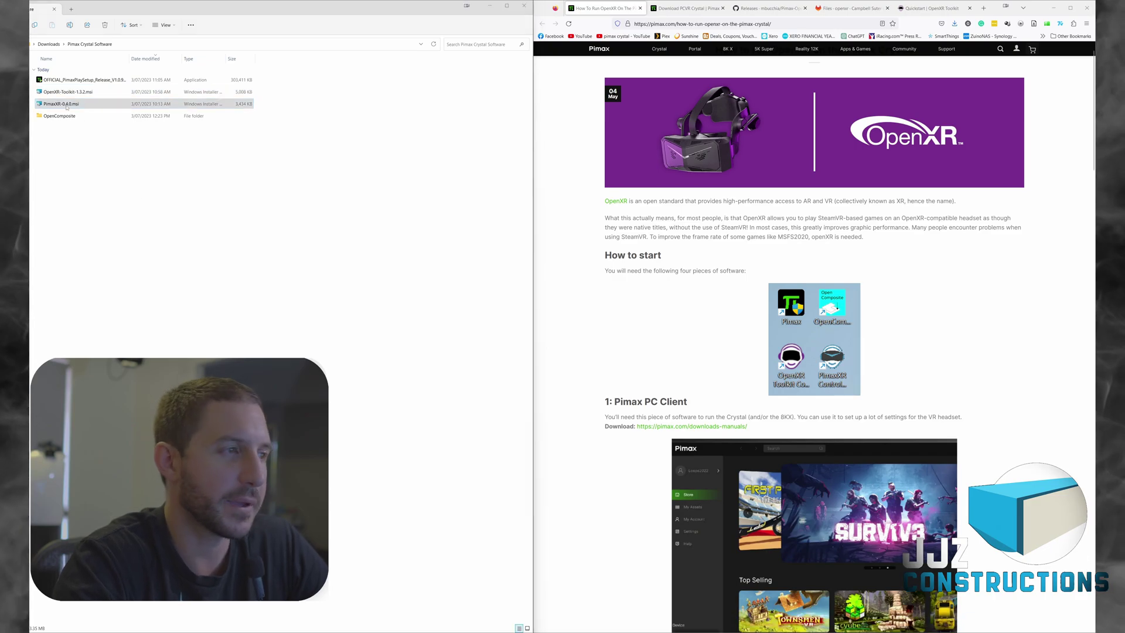
pyautogui.click(568, 382)
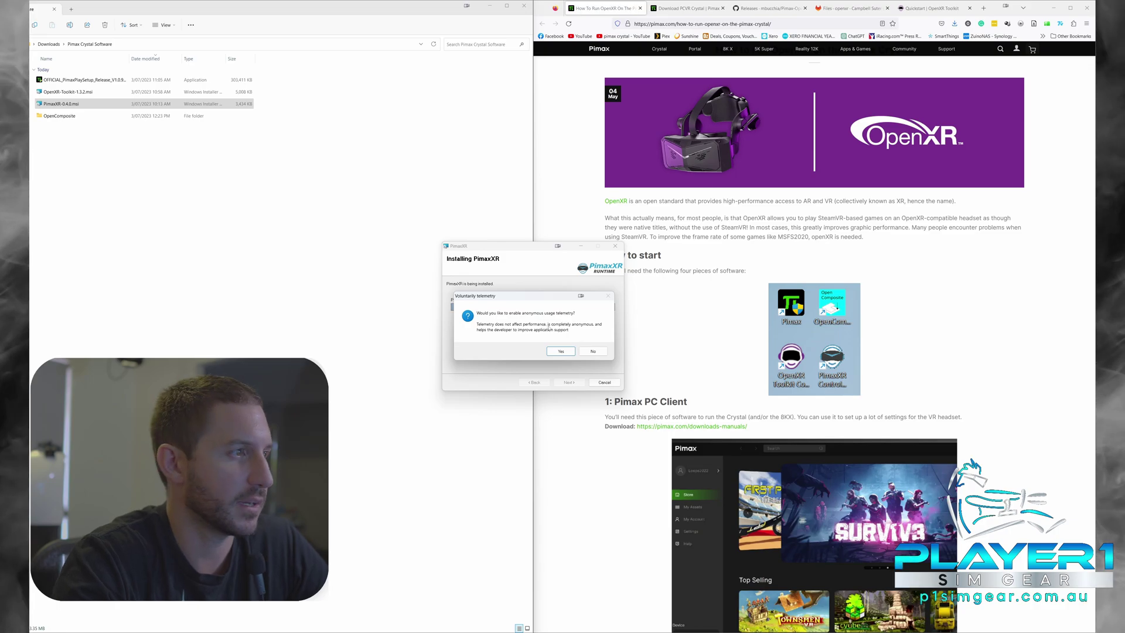
pyautogui.click(561, 352)
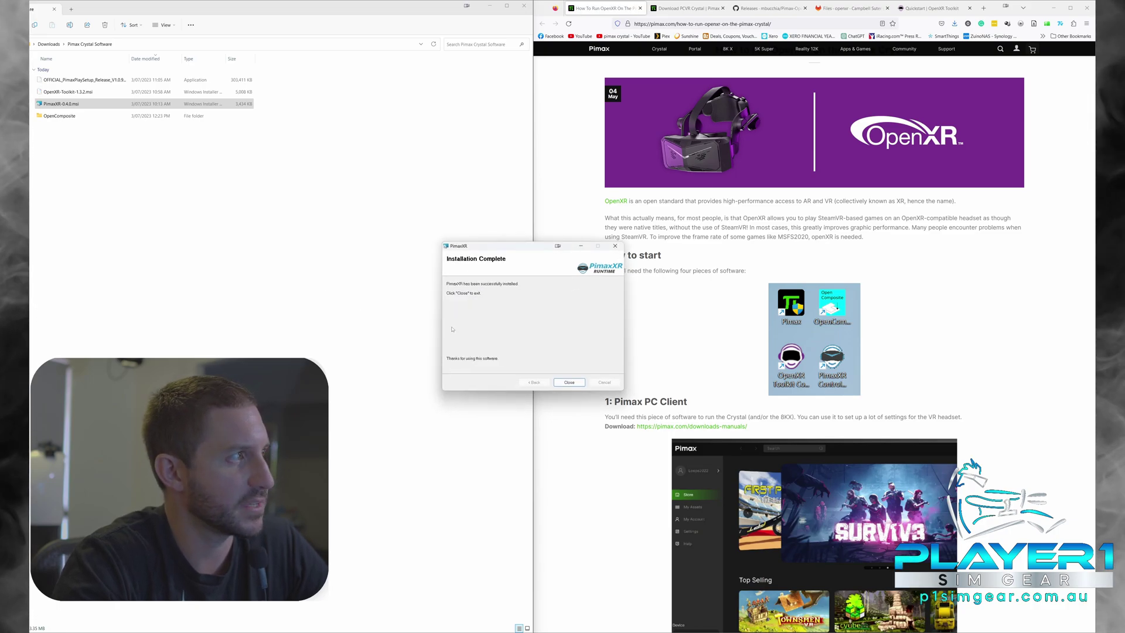
pyautogui.click(568, 382)
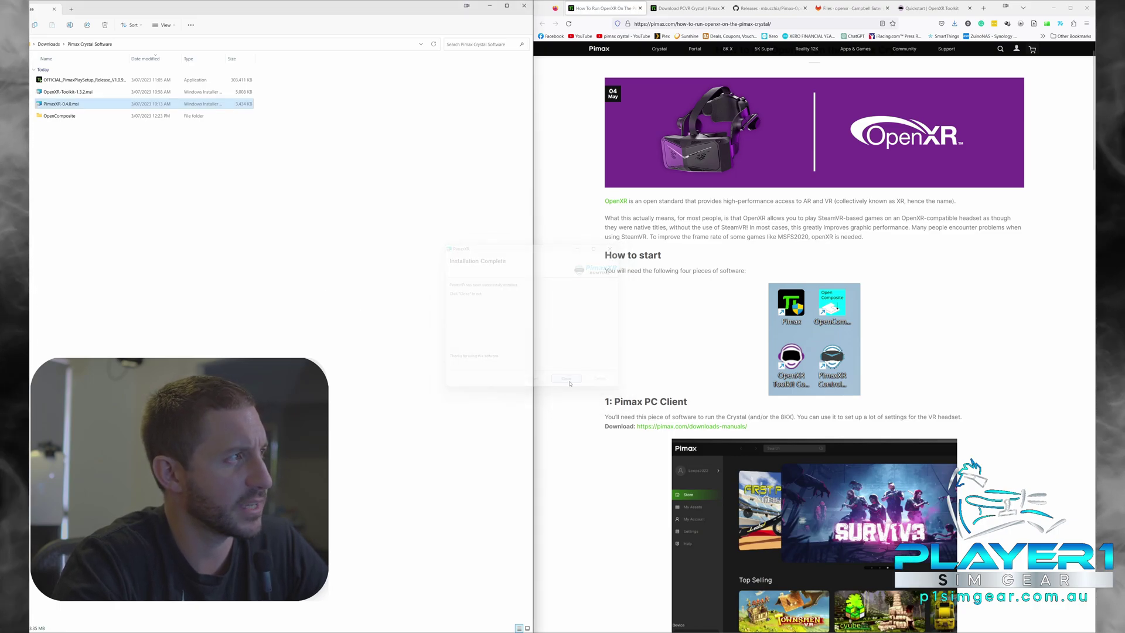
# Open the nested OpenComposite folder and briefly select OpenComposite.exe before clearing the selection
pyautogui.doubleClick(66, 116)
pyautogui.doubleClick(66, 79)
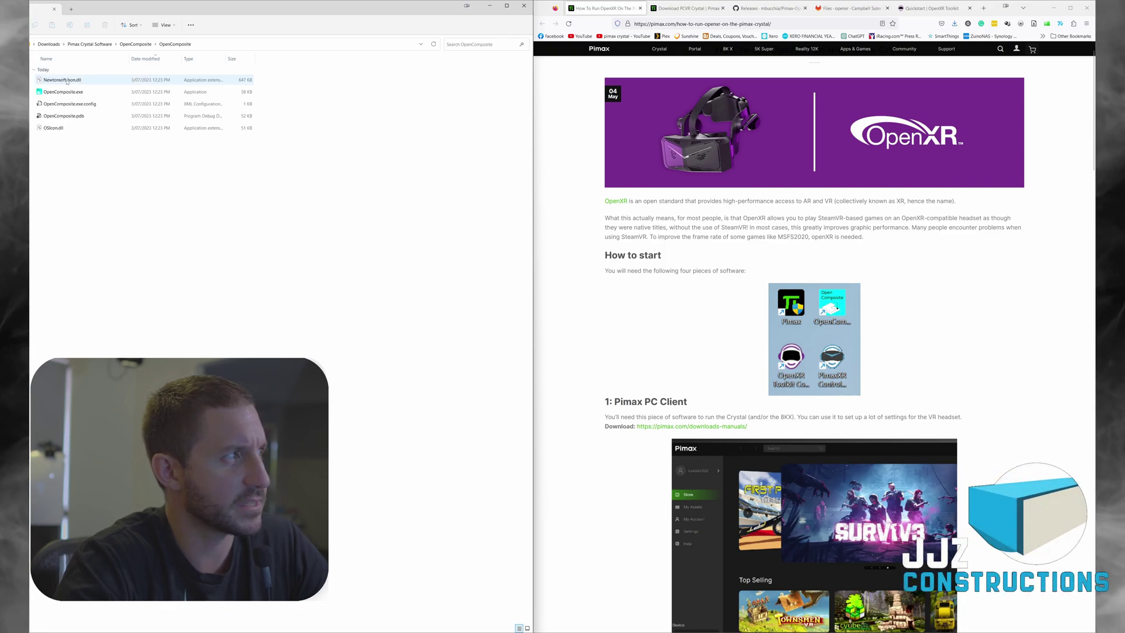
pyautogui.click(71, 91)
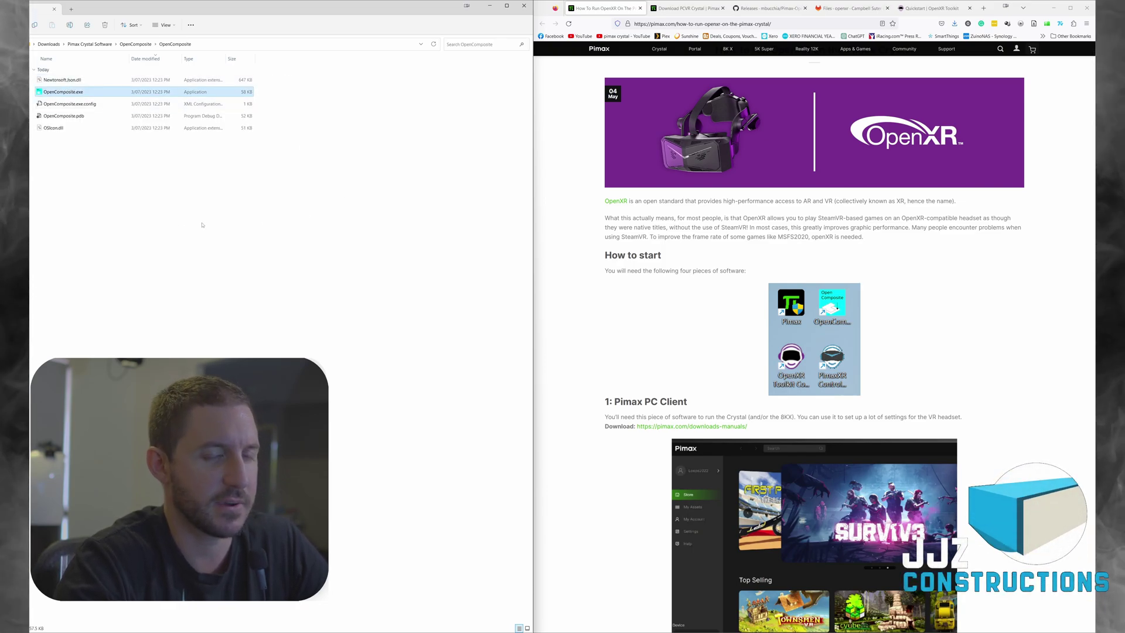
pyautogui.click(236, 217)
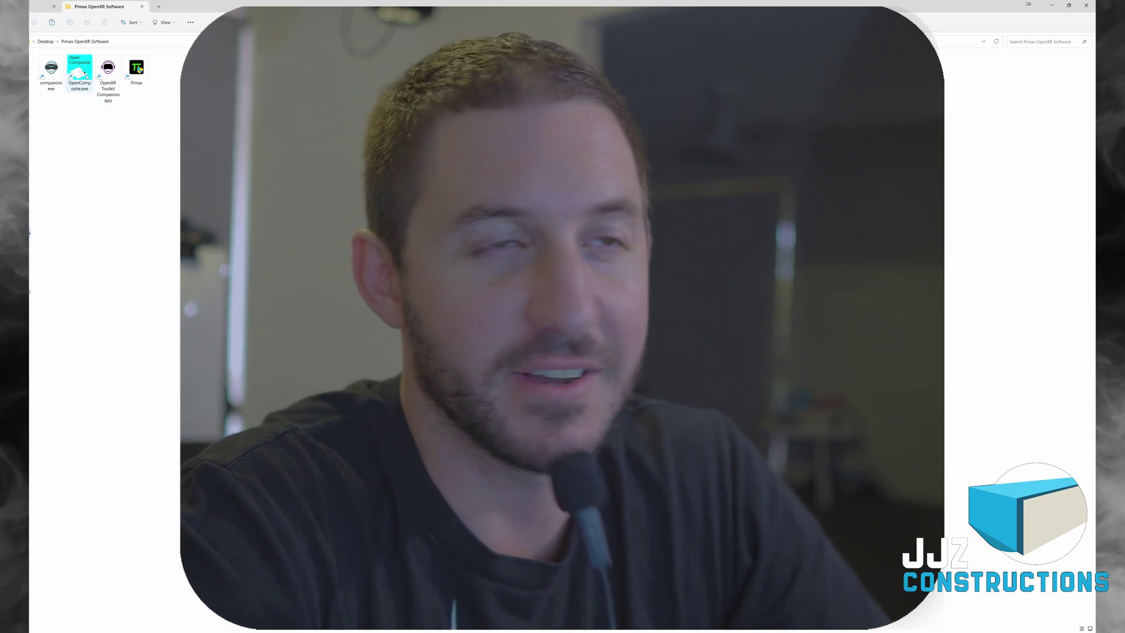
# Launch OpenComposite.exe, letting it run despite the SmartScreen warning
pyautogui.doubleClick(78, 88)
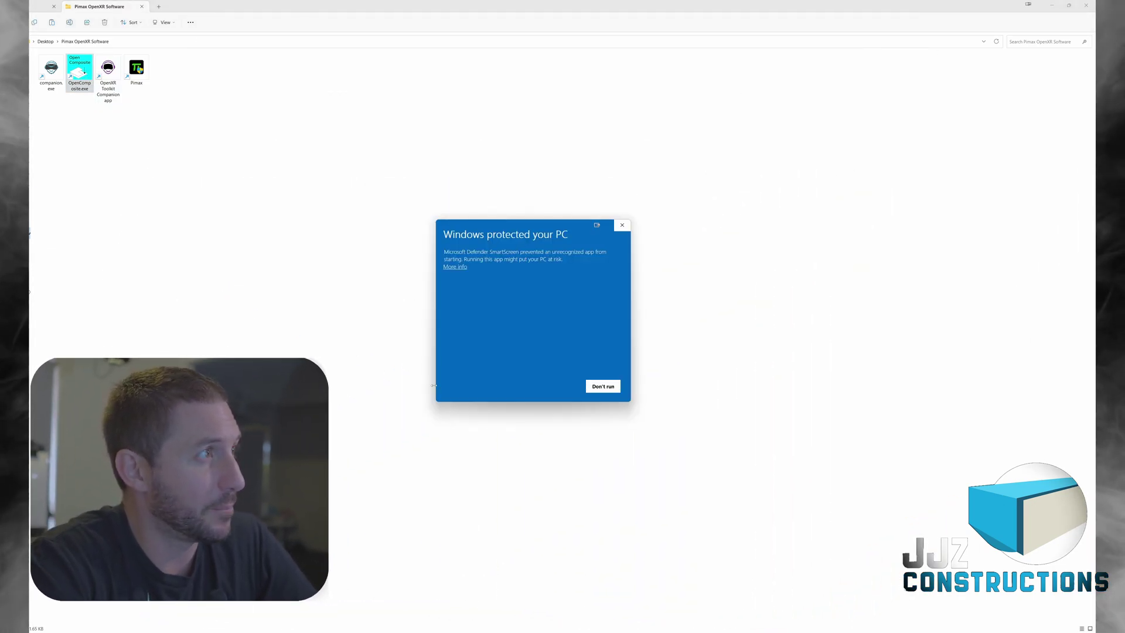
pyautogui.click(462, 267)
pyautogui.click(557, 386)
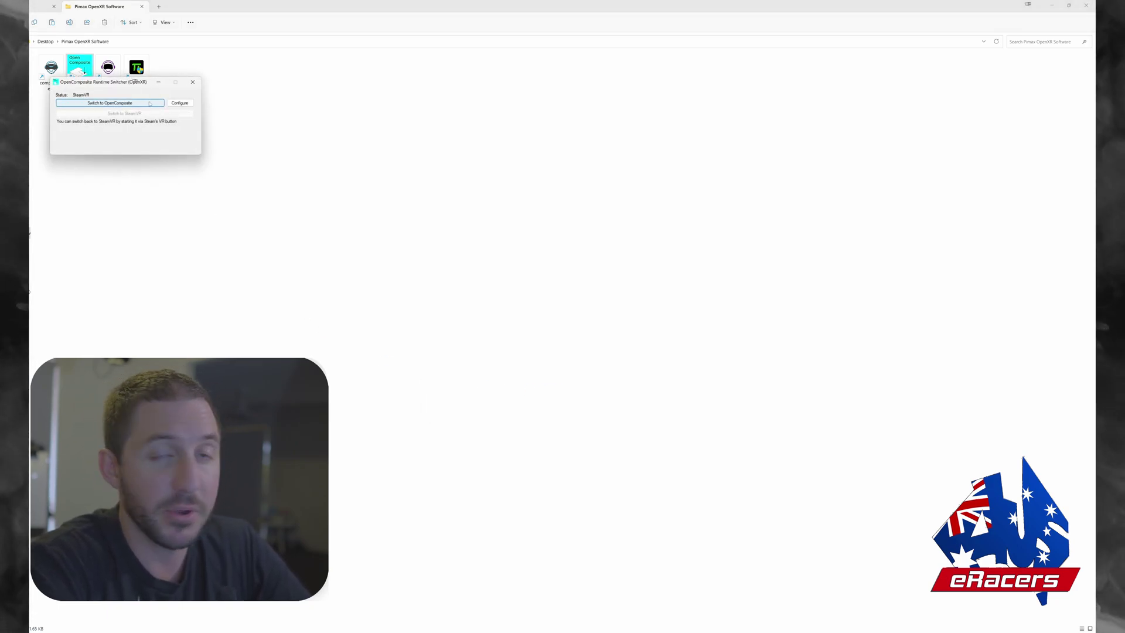
# Keep OpenComposite as the default runtime in Configure and switch the runtime to OpenComposite
pyautogui.click(179, 103)
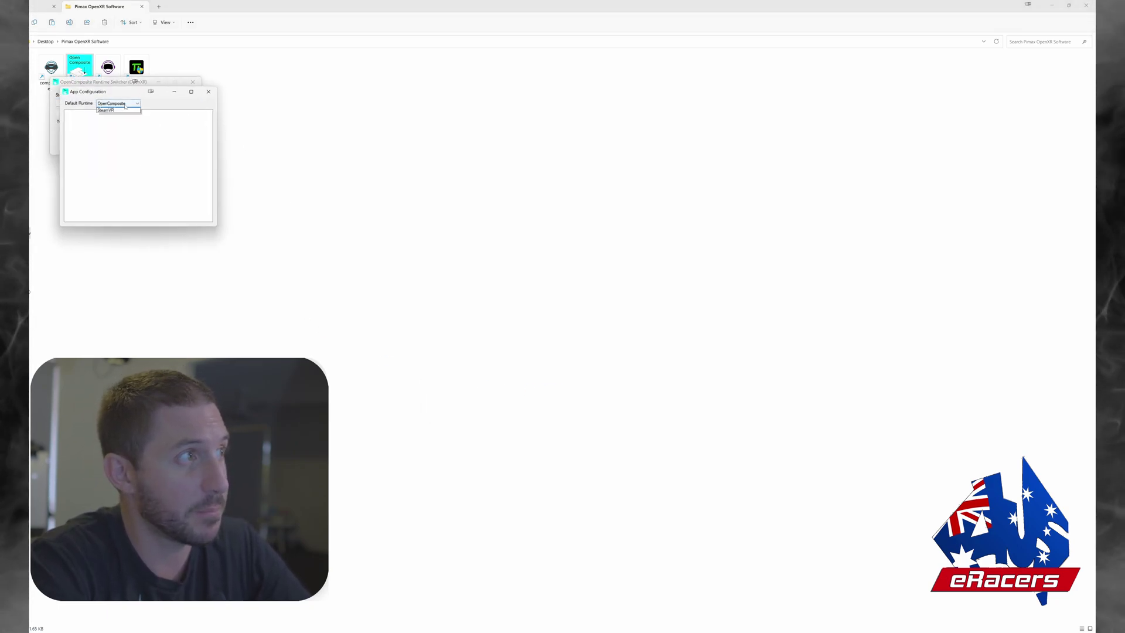
pyautogui.click(125, 106)
pyautogui.click(208, 91)
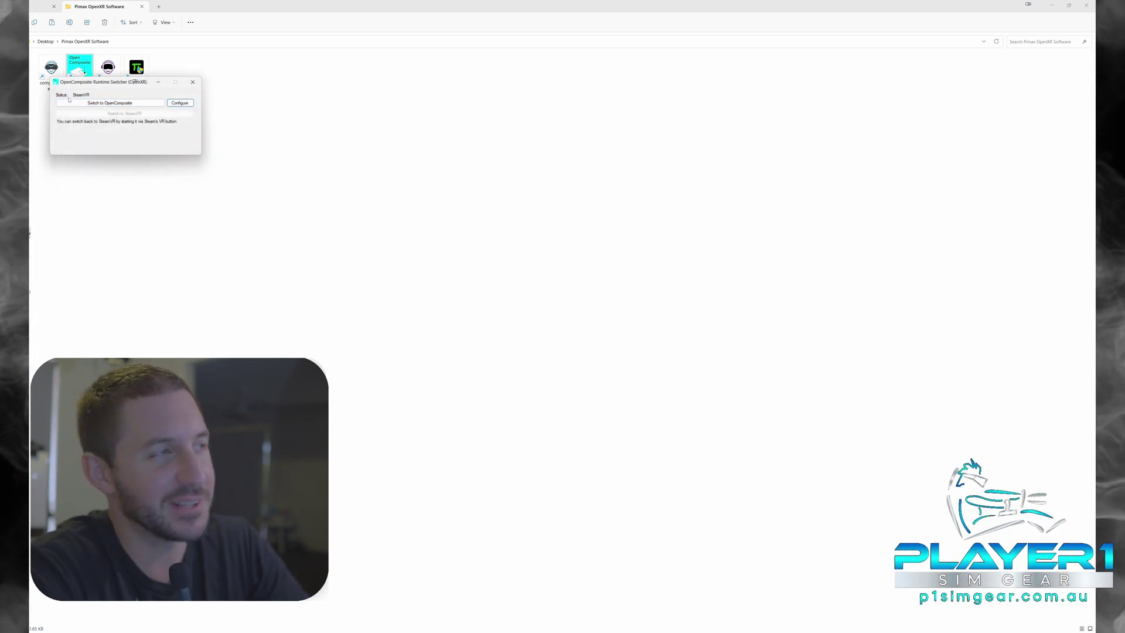
pyautogui.click(109, 102)
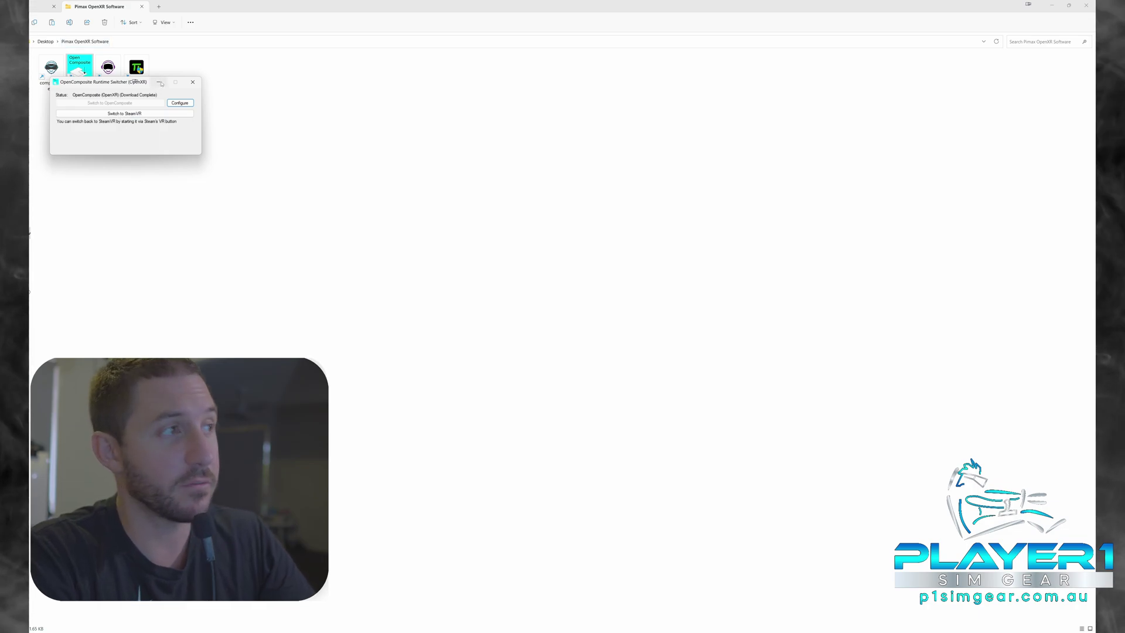
pyautogui.moveTo(117, 86); pyautogui.dragTo(157, 109)
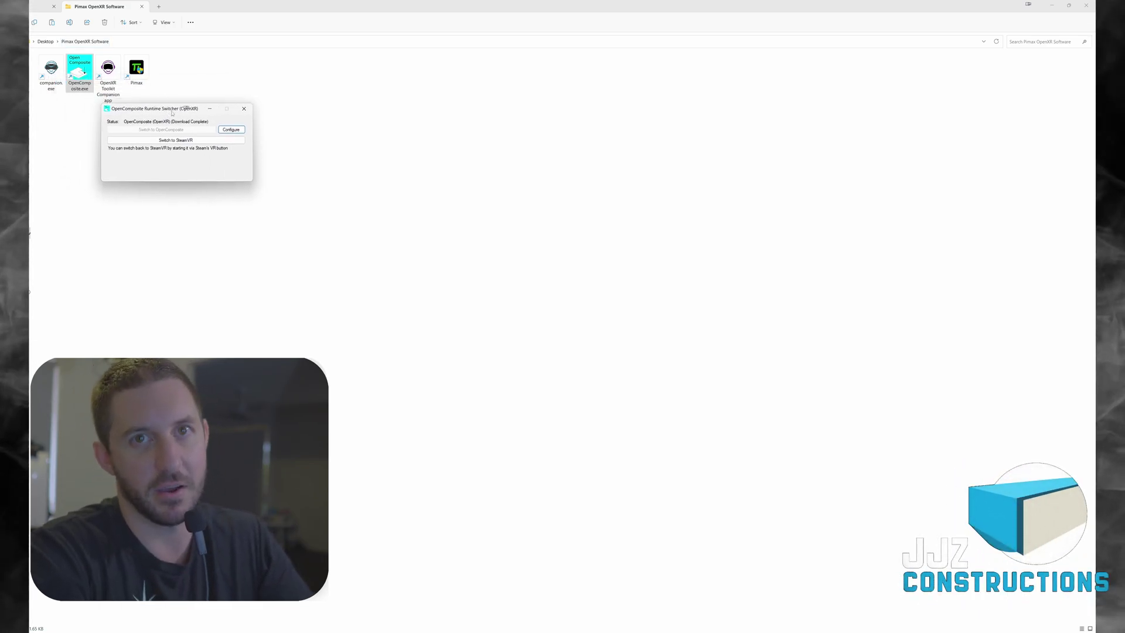
# Close the OpenComposite Runtime Switcher and centre the OpenXR Toolkit Companion window on screen
pyautogui.moveTo(156, 111); pyautogui.dragTo(156, 125)
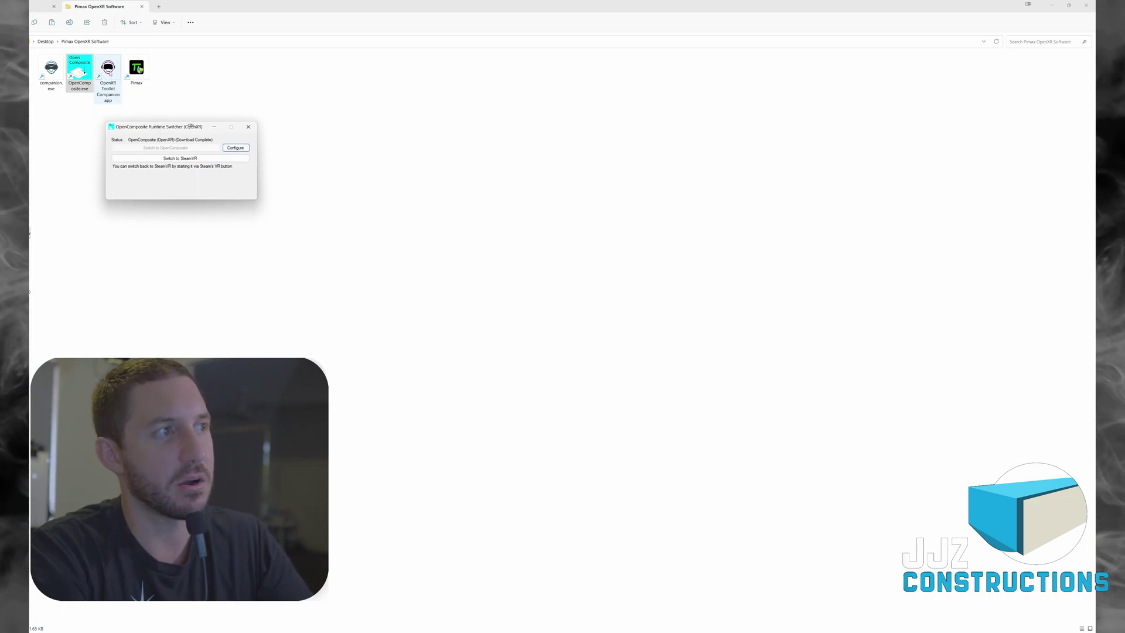
pyautogui.click(181, 157)
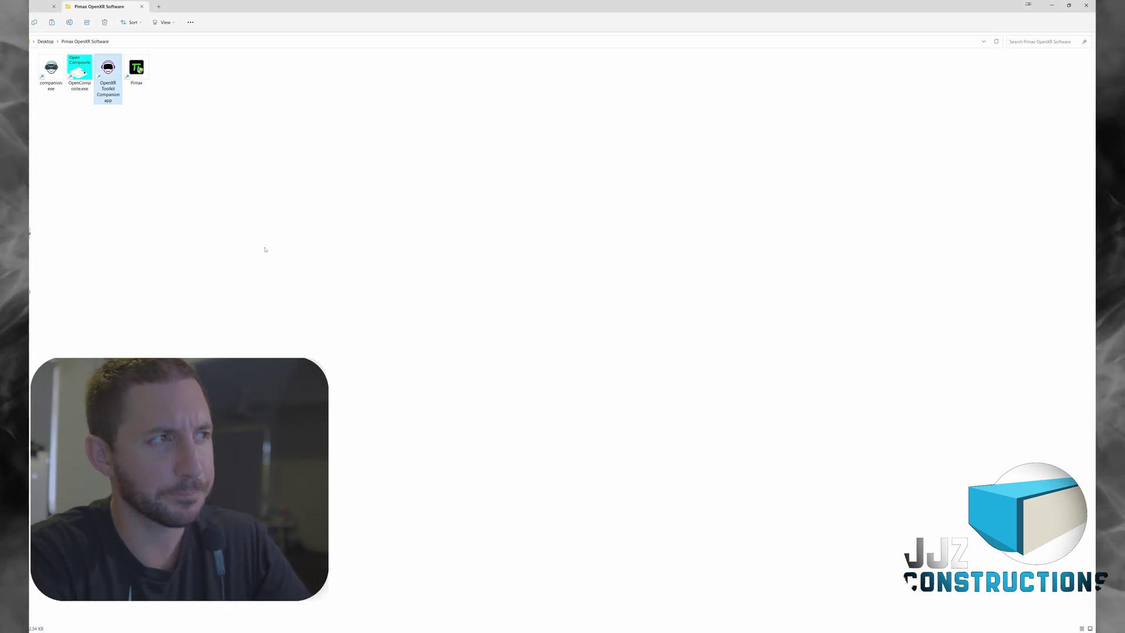
pyautogui.moveTo(136, 106); pyautogui.dragTo(384, 172)
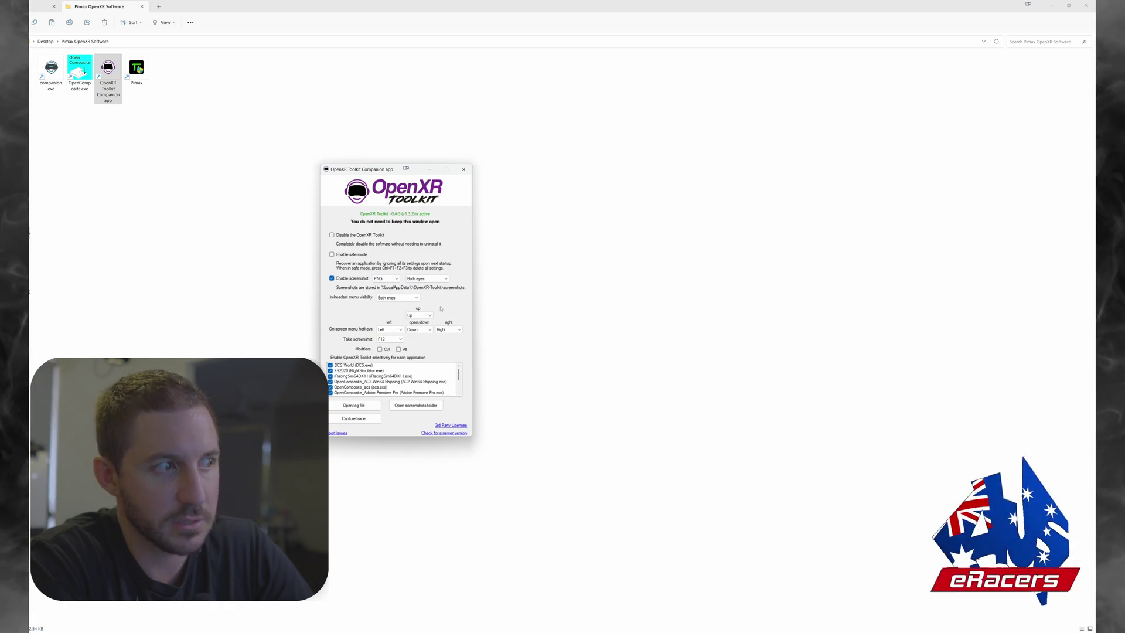
pyautogui.click(463, 168)
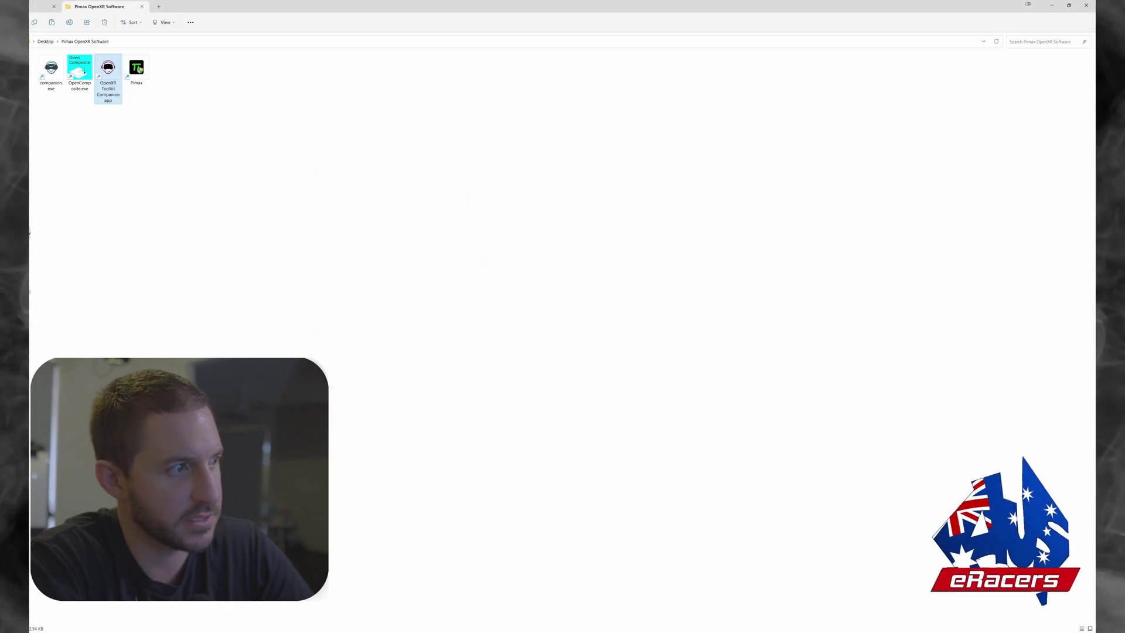
pyautogui.rightClick(109, 70)
pyautogui.click(136, 140)
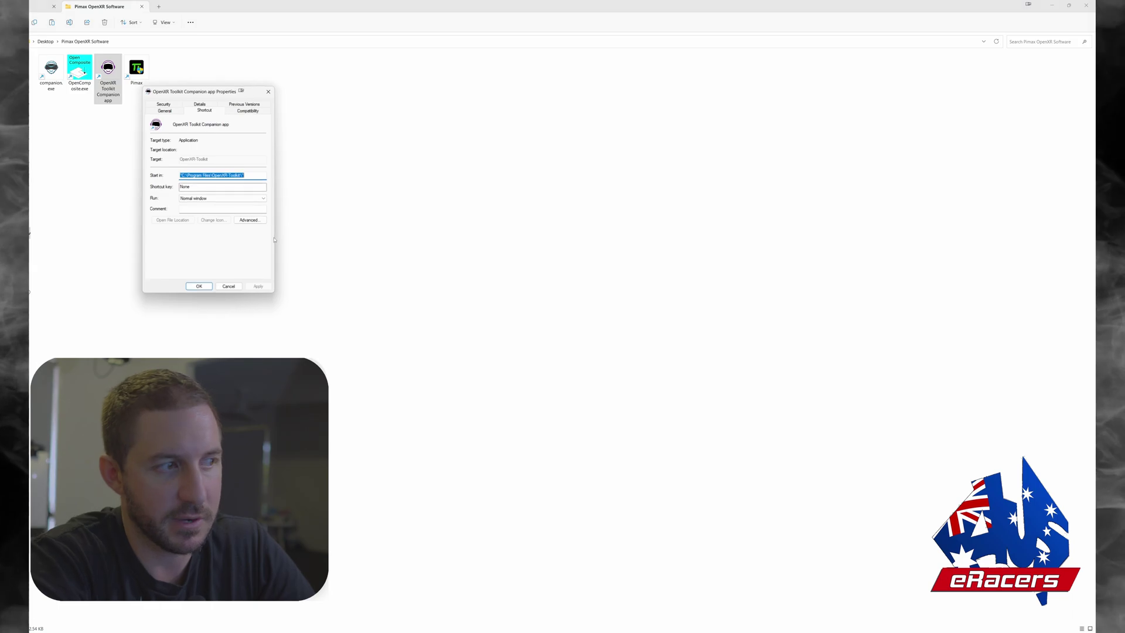
pyautogui.click(229, 287)
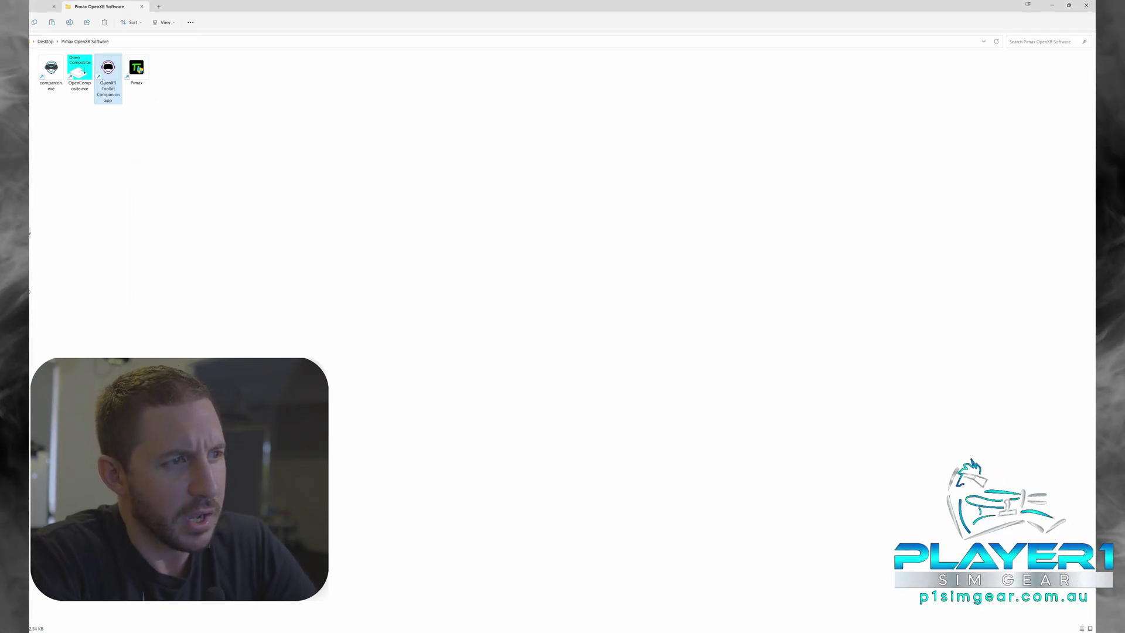
pyautogui.press('Return')
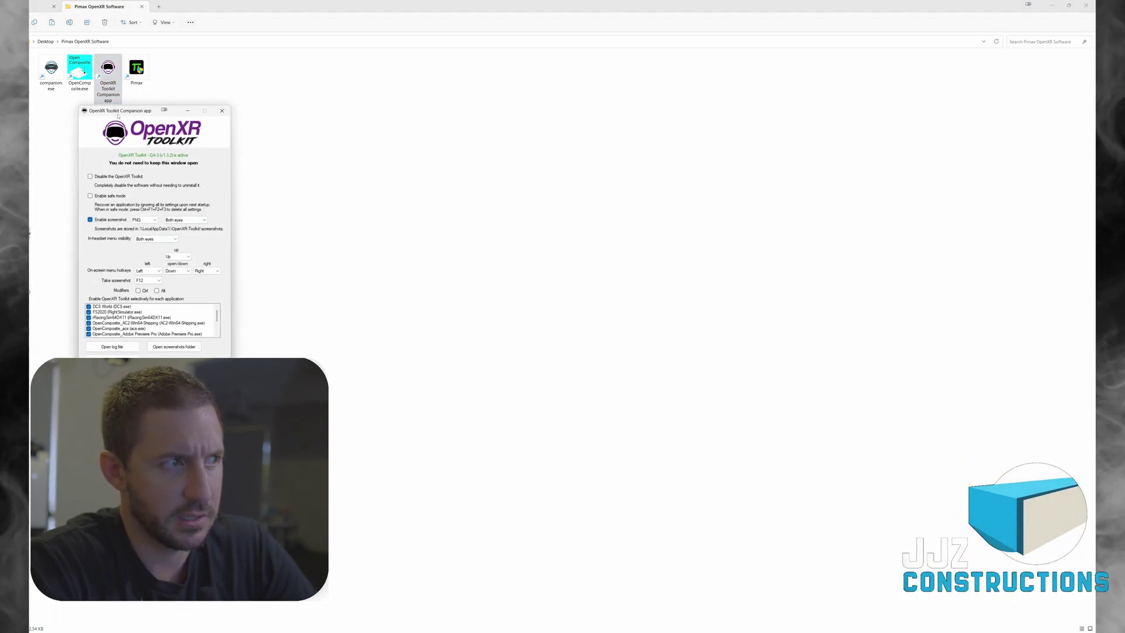
pyautogui.moveTo(118, 116); pyautogui.dragTo(380, 121)
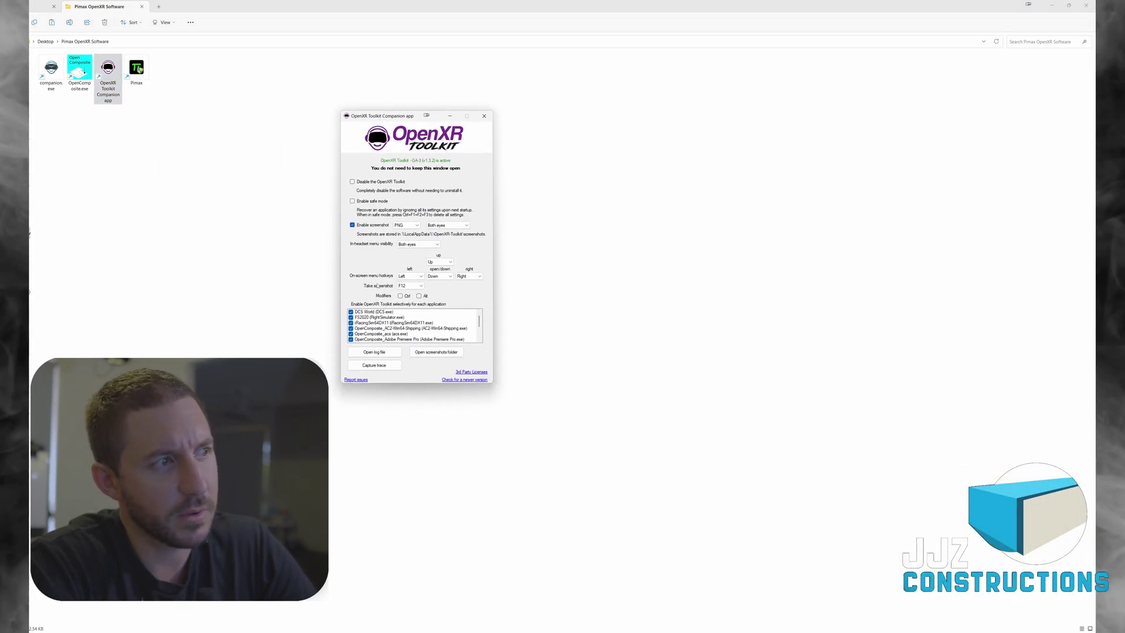